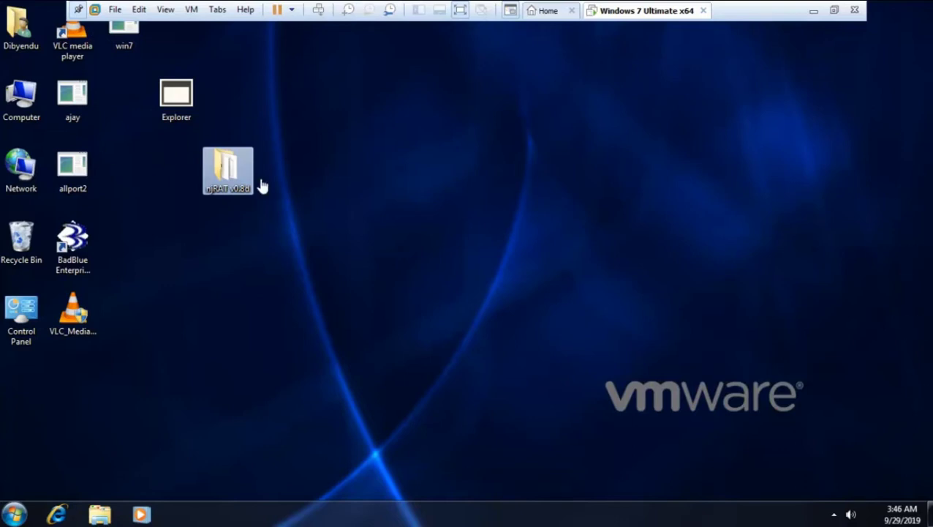
# Step: Launch the njRAT v0.8d application from its folder and minimize the Explorer window
pyautogui.moveTo(243, 172)
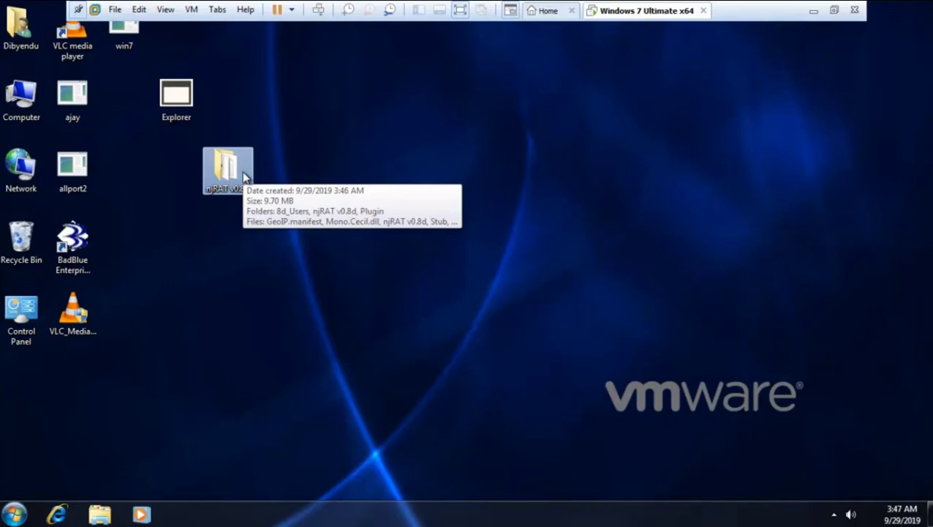
pyautogui.doubleClick(243, 176)
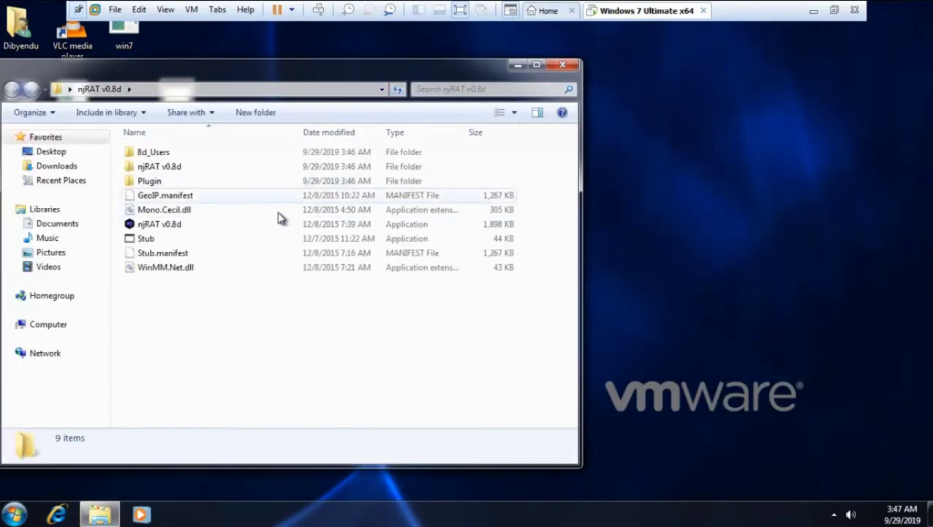
pyautogui.doubleClick(196, 225)
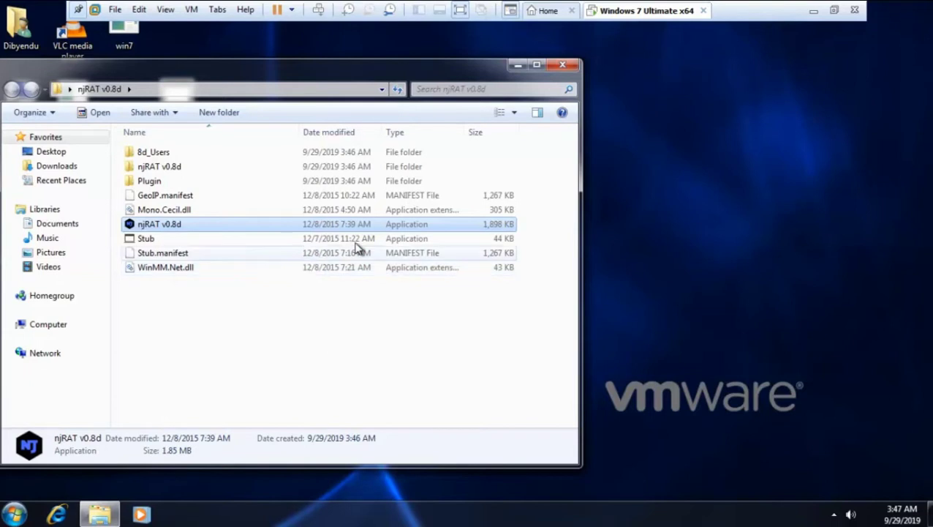
pyautogui.click(518, 65)
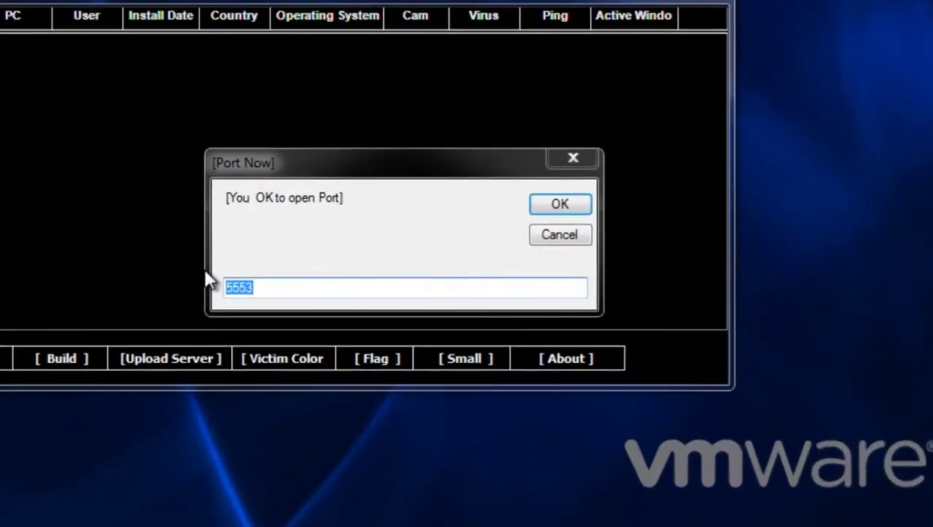
# Step: Accept listening on port 5553 in the Port Now dialog
pyautogui.click(561, 204)
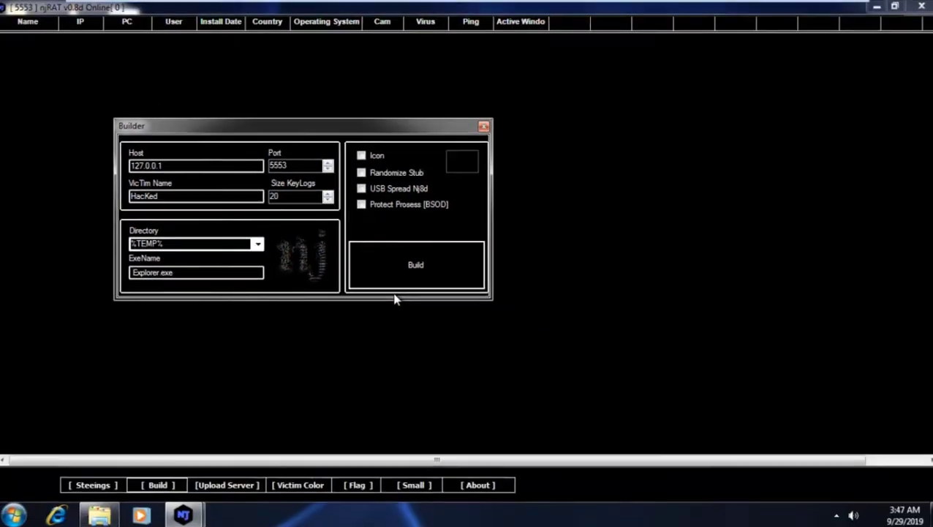
# Step: Build the server as Explorer.exe on the Desktop, overwriting the existing file
pyautogui.click(394, 289)
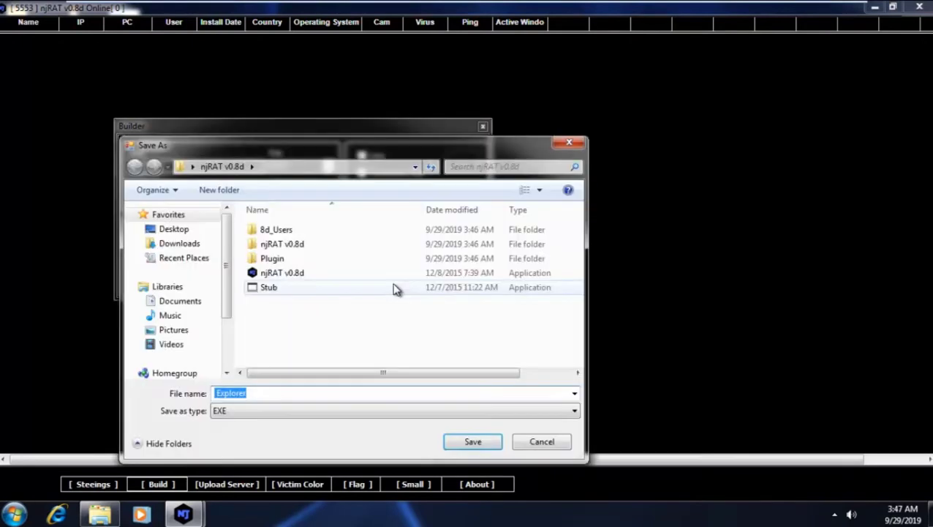
pyautogui.click(196, 232)
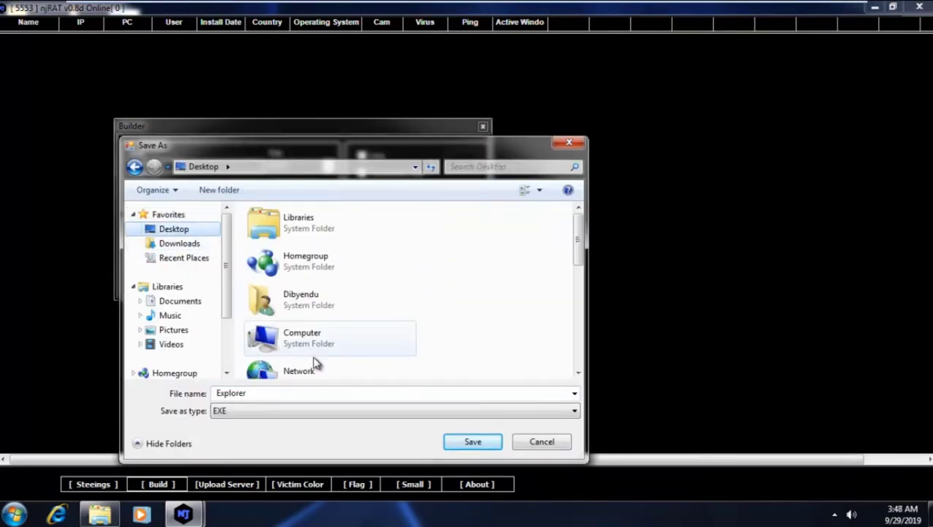
pyautogui.click(466, 439)
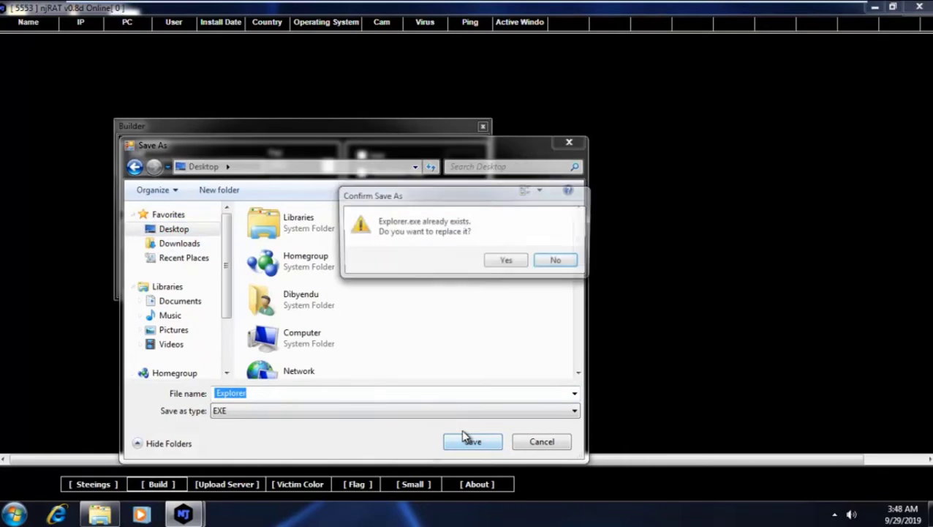
pyautogui.click(506, 263)
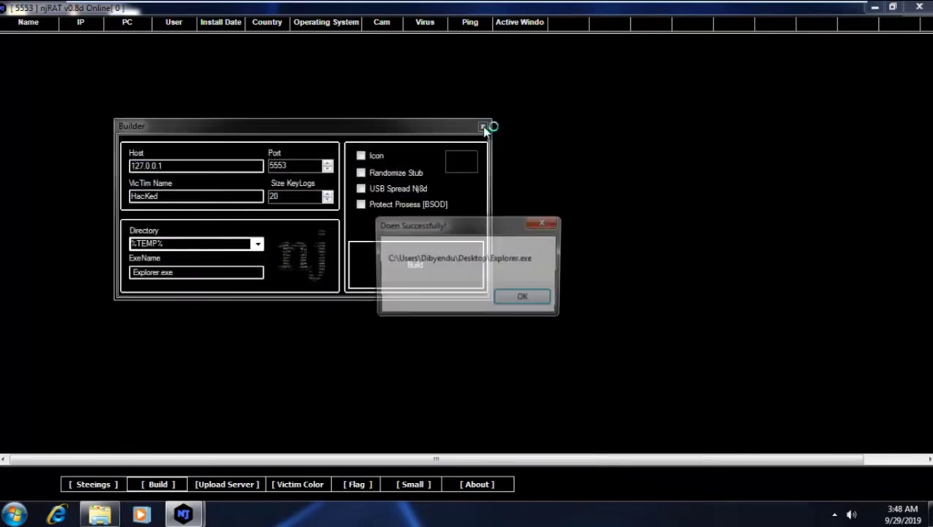
pyautogui.click(536, 302)
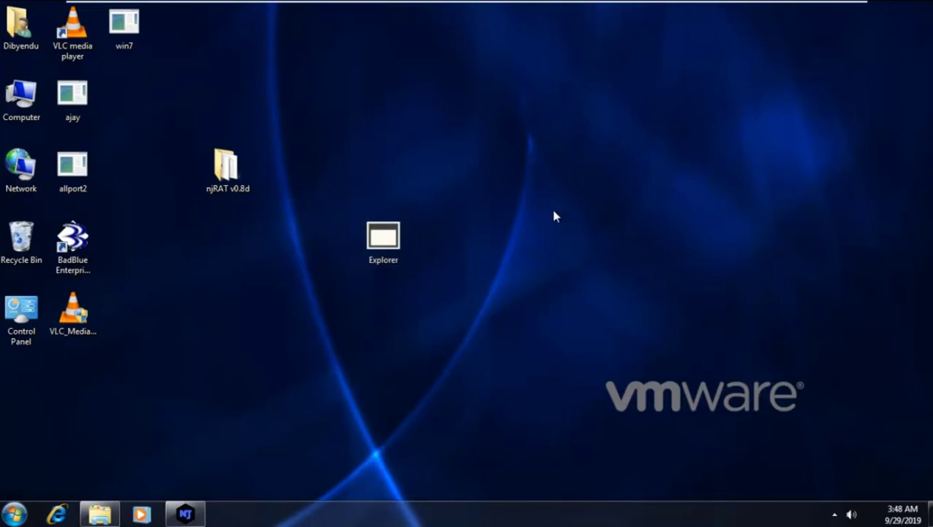
# Step: Copy Explorer.exe from the guest desktop to the host desktop, replacing the old copy, and return to njRAT
pyautogui.moveTo(734, 6)
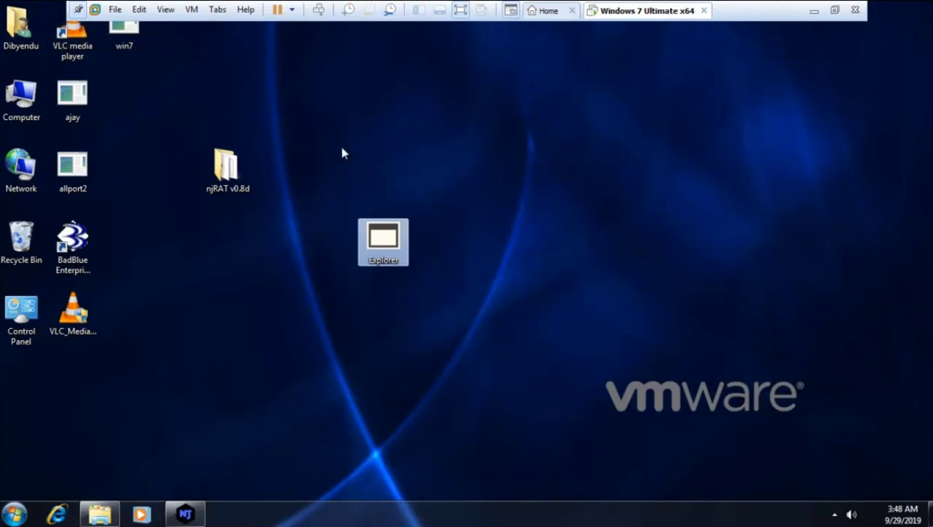
pyautogui.rightClick(396, 253)
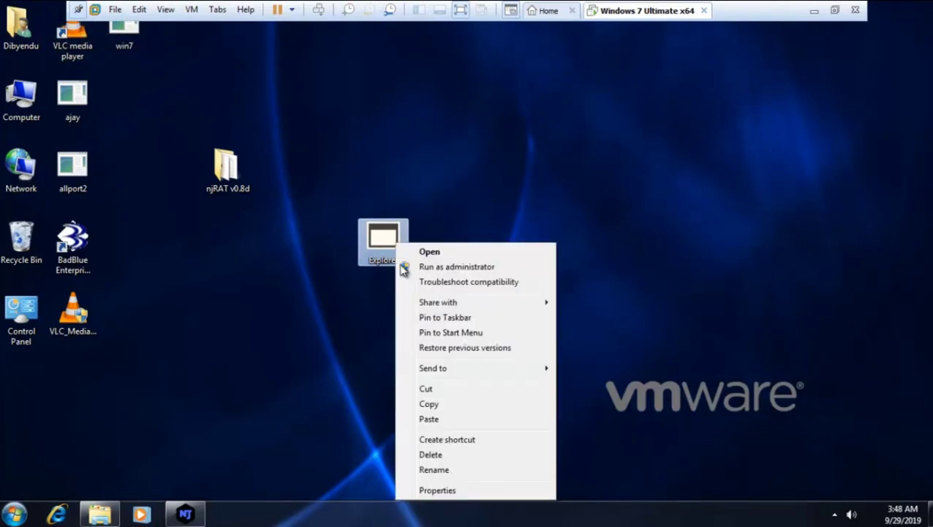
pyautogui.click(430, 407)
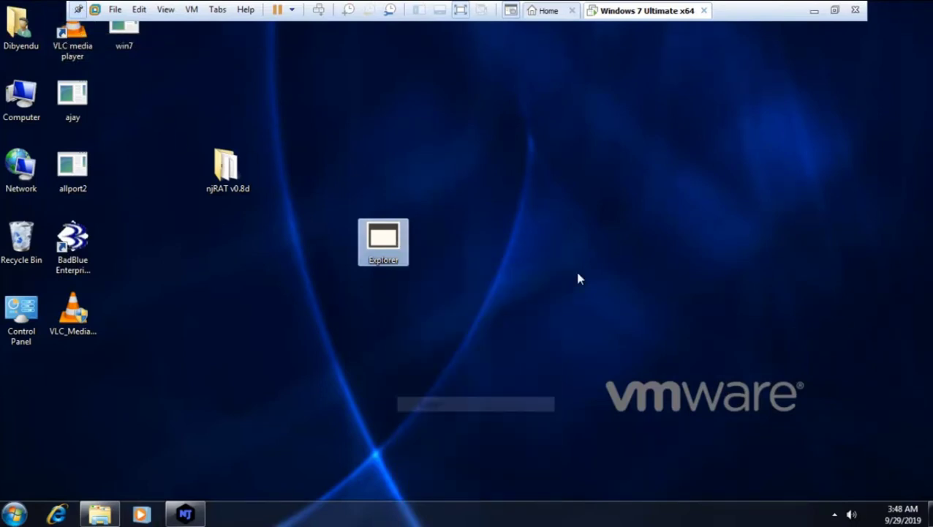
pyautogui.click(834, 10)
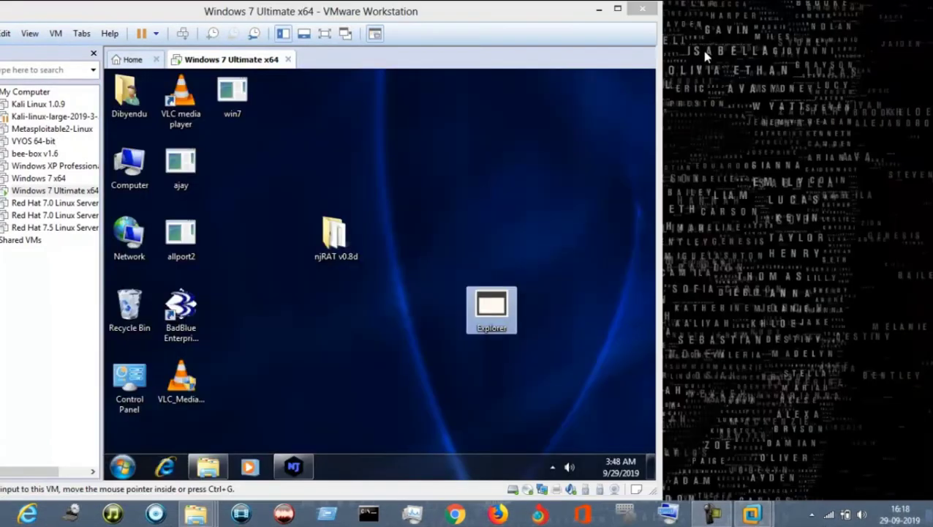
pyautogui.rightClick(705, 51)
pyautogui.click(737, 110)
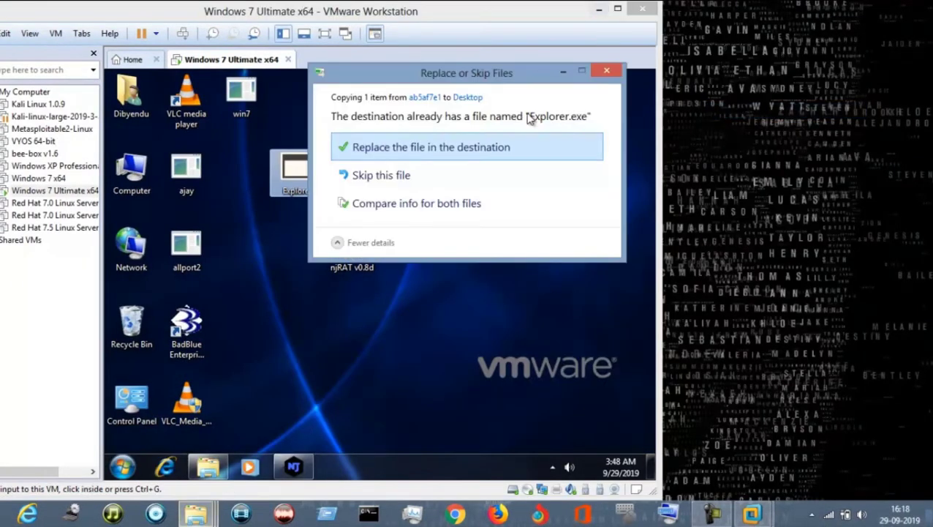
pyautogui.click(488, 150)
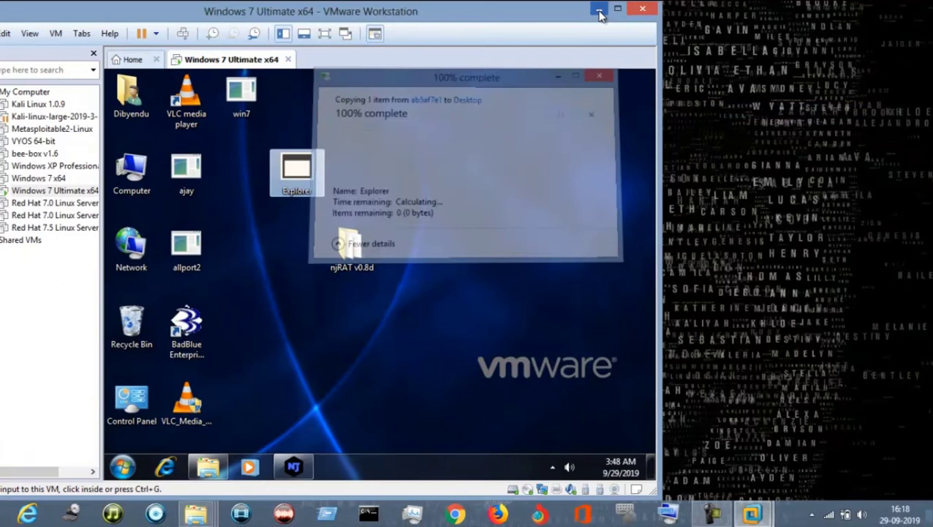
pyautogui.click(294, 467)
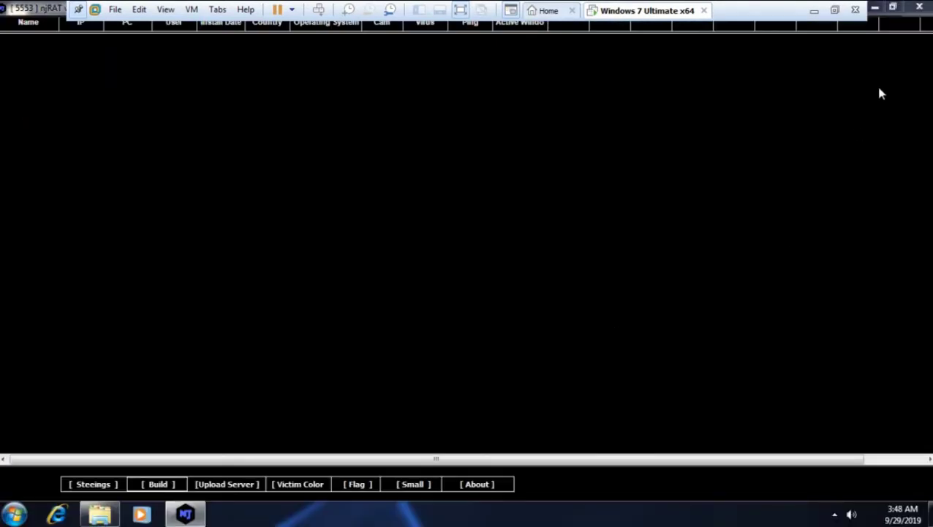
# Step: Exit full screen on the Windows 7 Ultimate x64 VM and return to njRAT showing client HacKed_943DBF02
pyautogui.click(815, 12)
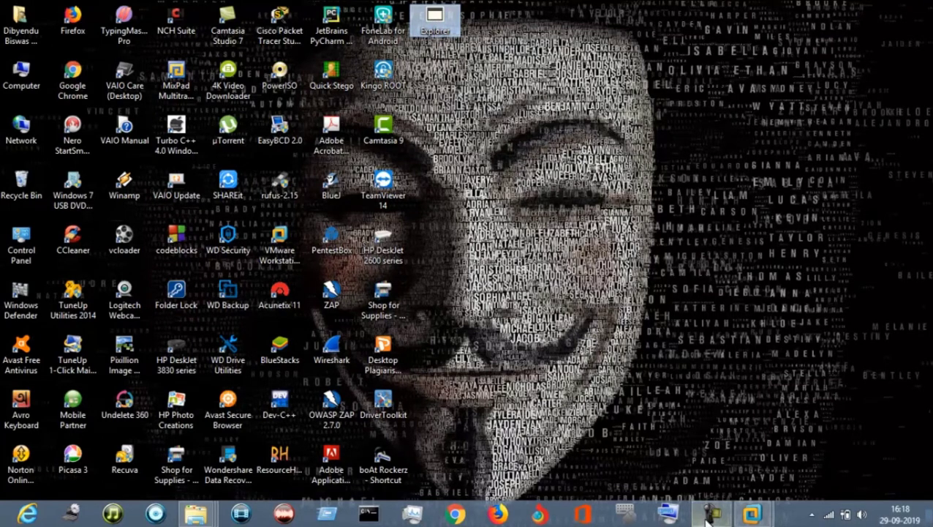
pyautogui.moveTo(742, 518)
pyautogui.click(790, 436)
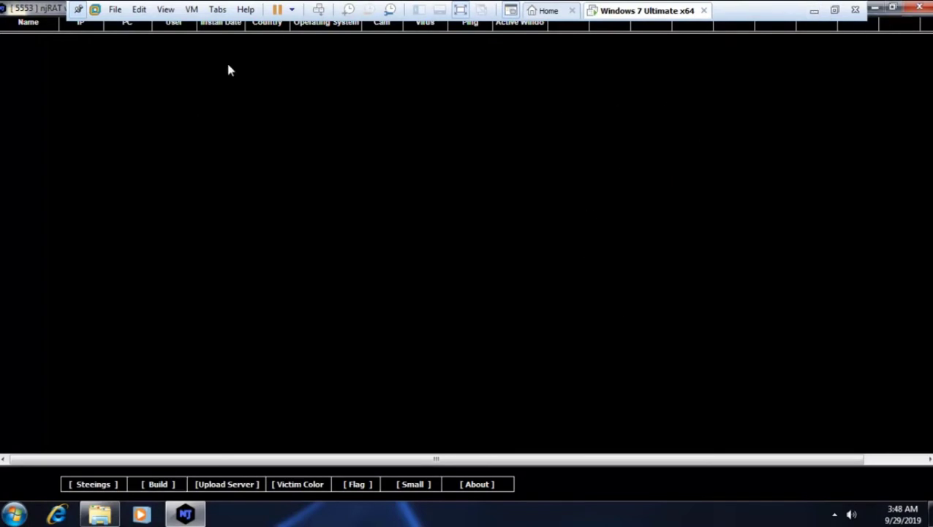
pyautogui.click(835, 11)
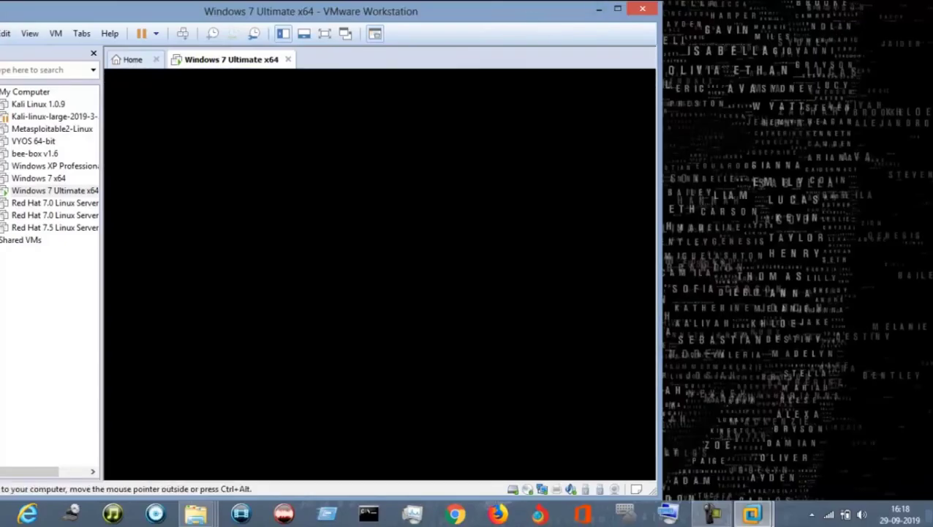
pyautogui.click(600, 10)
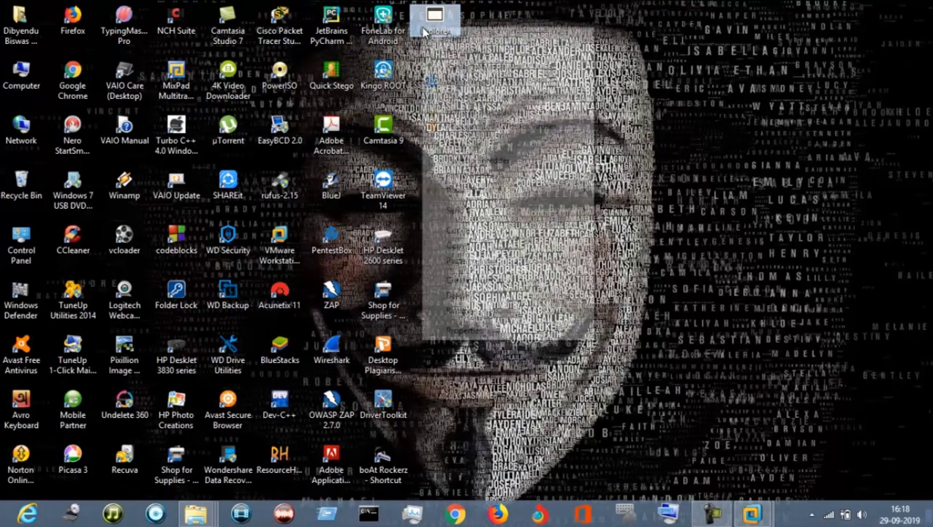
pyautogui.click(481, 111)
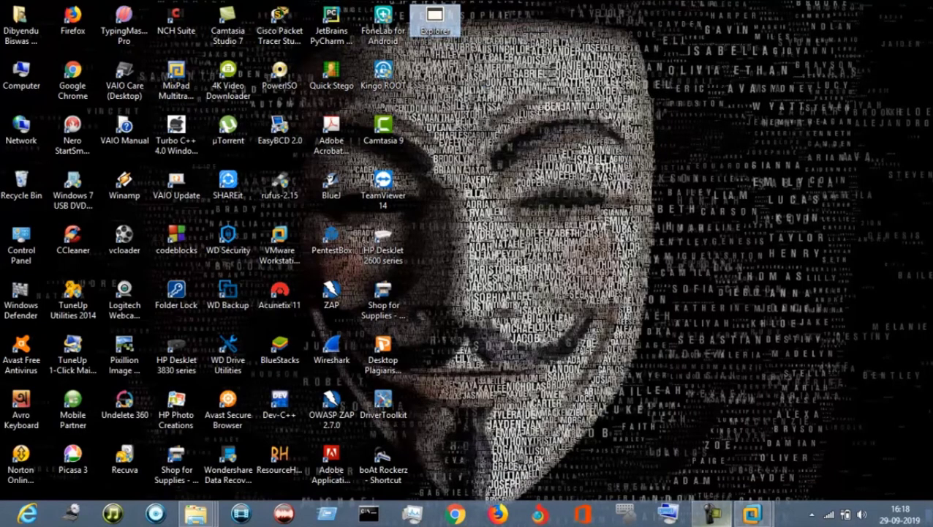
pyautogui.moveTo(753, 513)
pyautogui.click(827, 425)
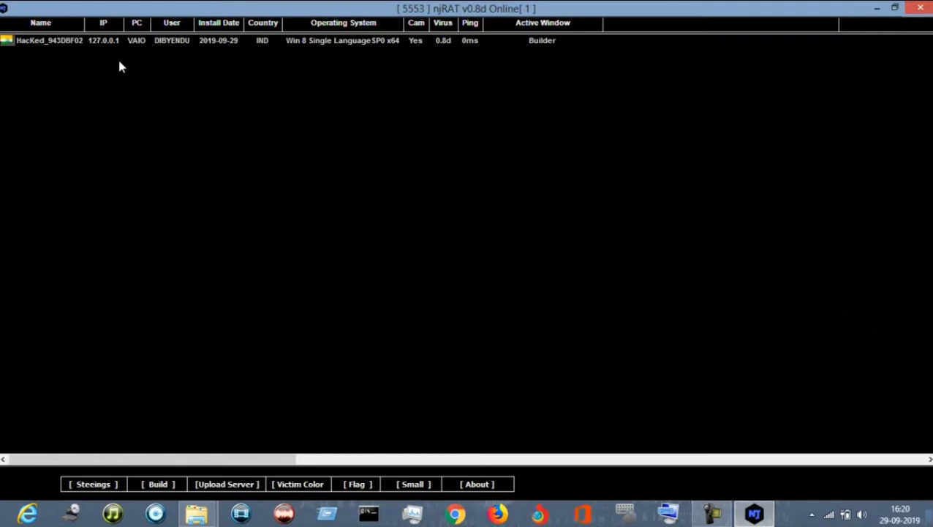
pyautogui.click(117, 43)
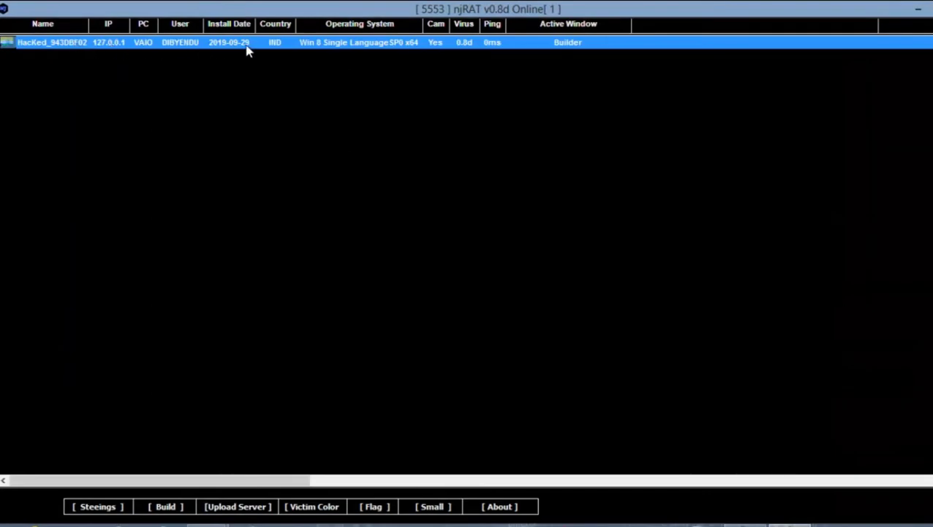
pyautogui.rightClick(120, 45)
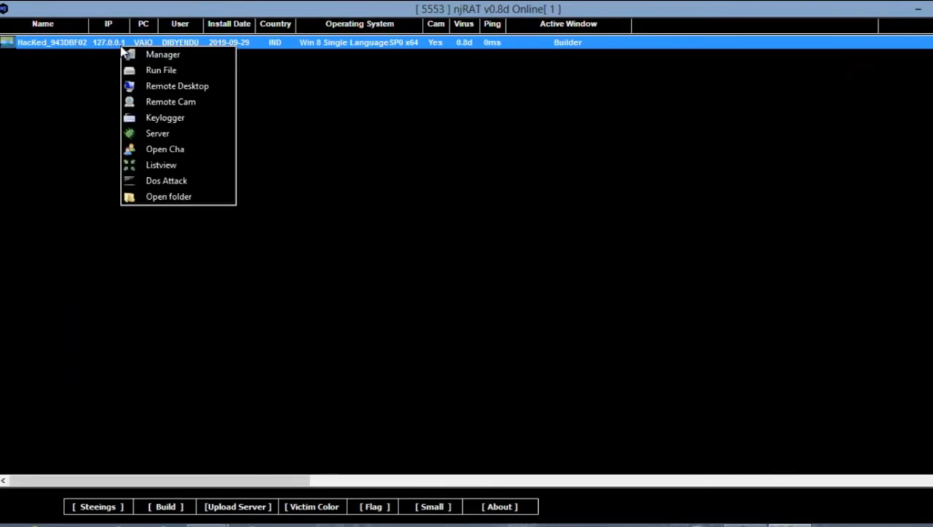
pyautogui.click(167, 87)
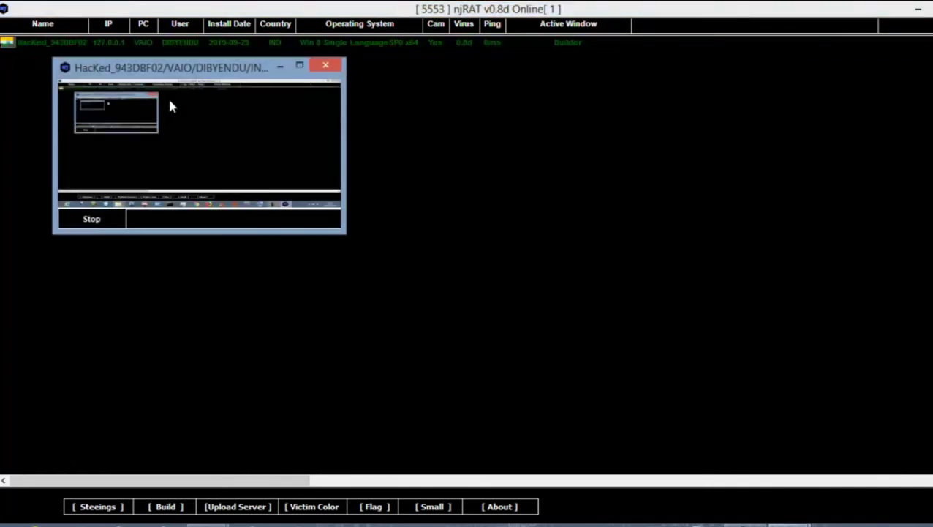
pyautogui.moveTo(252, 74)
pyautogui.mouseDown()
pyautogui.moveTo(503, 199)
pyautogui.moveTo(483, 177)
pyautogui.mouseUp()
pyautogui.click(558, 167)
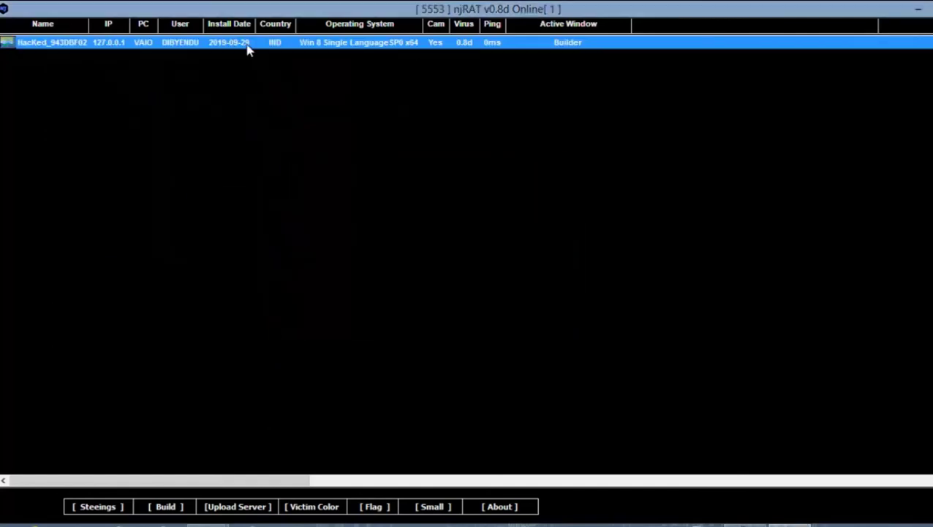
# Step: View and close the client's empty keylogger log, then bring up its Manager submenu
pyautogui.rightClick(243, 45)
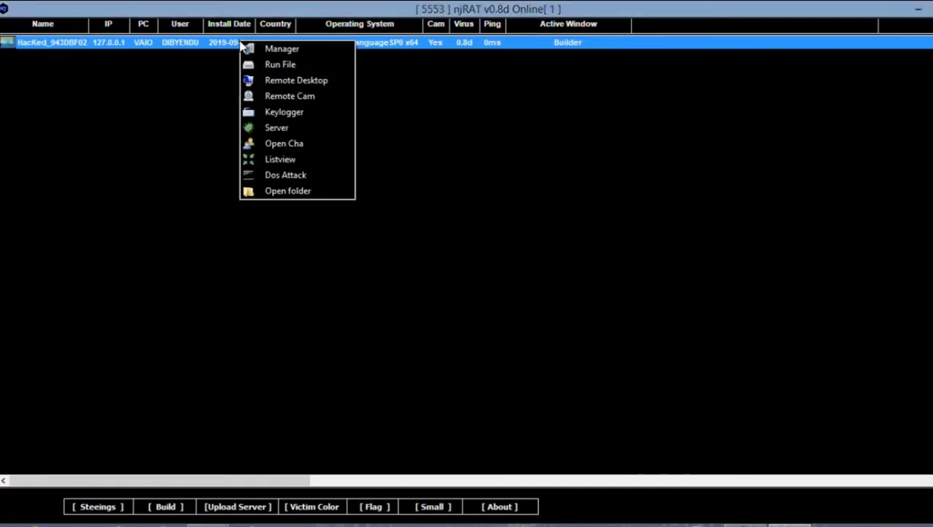
pyautogui.click(274, 114)
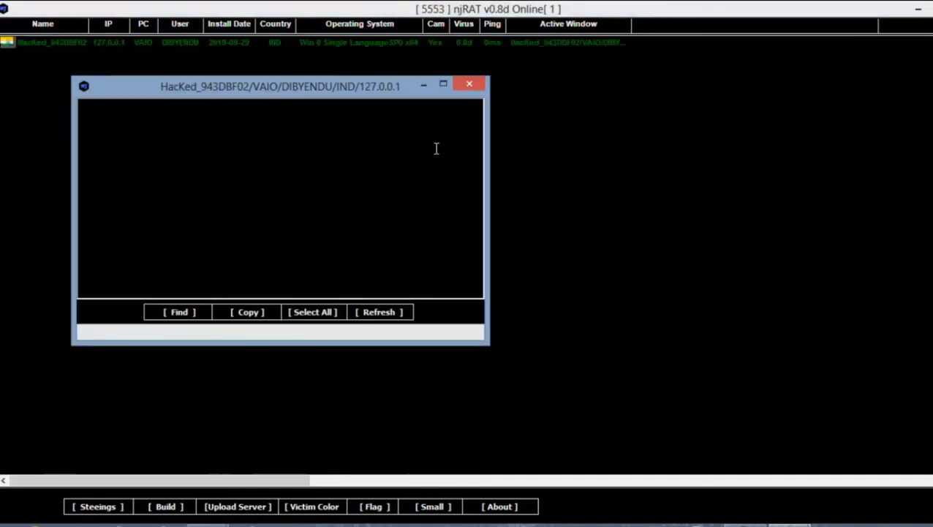
pyautogui.click(471, 85)
pyautogui.rightClick(257, 48)
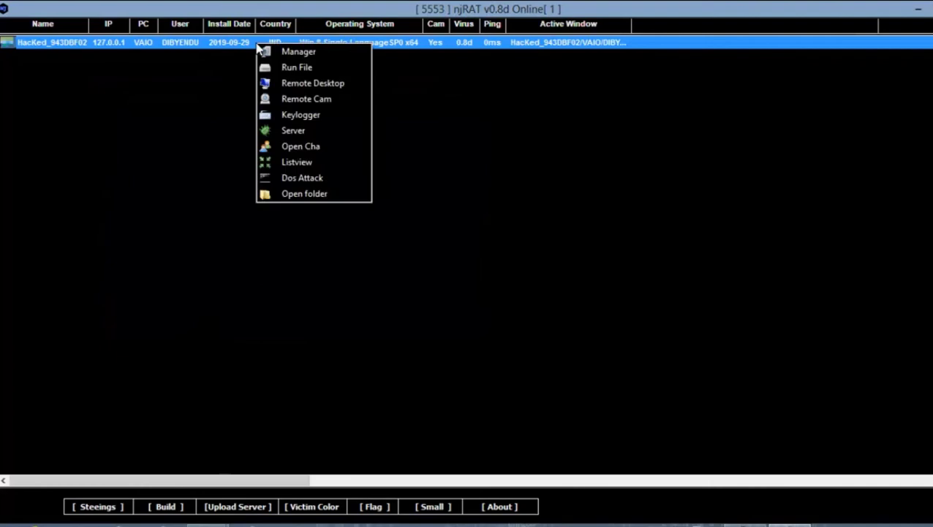
pyautogui.moveTo(291, 49)
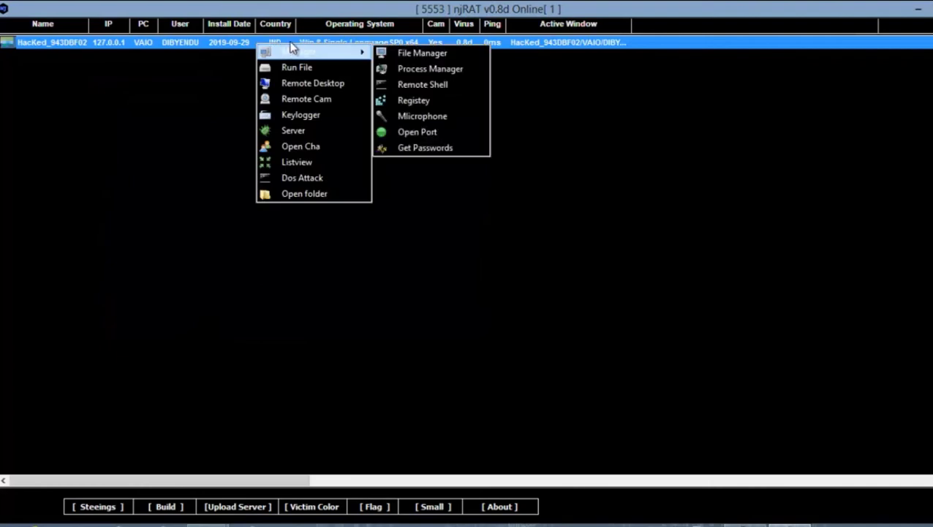
# Step: Run Get Passwords on the client and close the empty Passwords(0) window
pyautogui.click(401, 148)
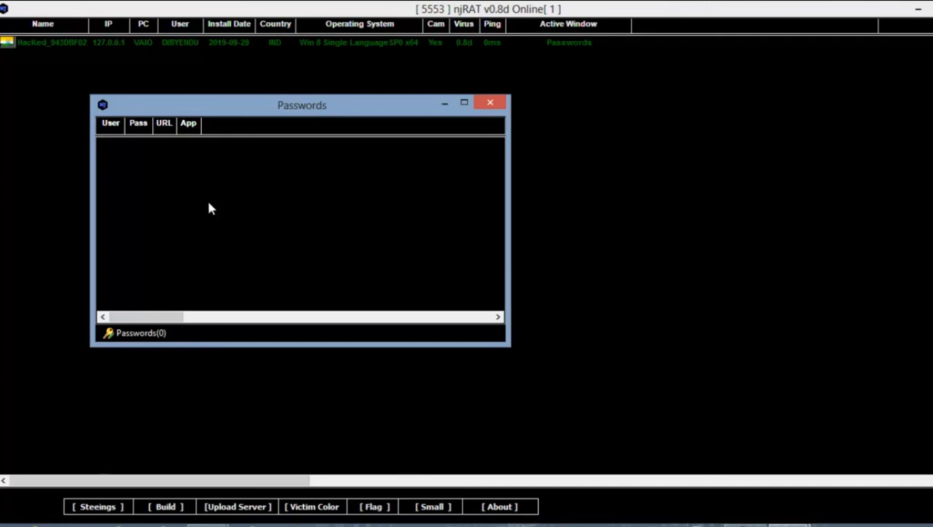
pyautogui.click(488, 104)
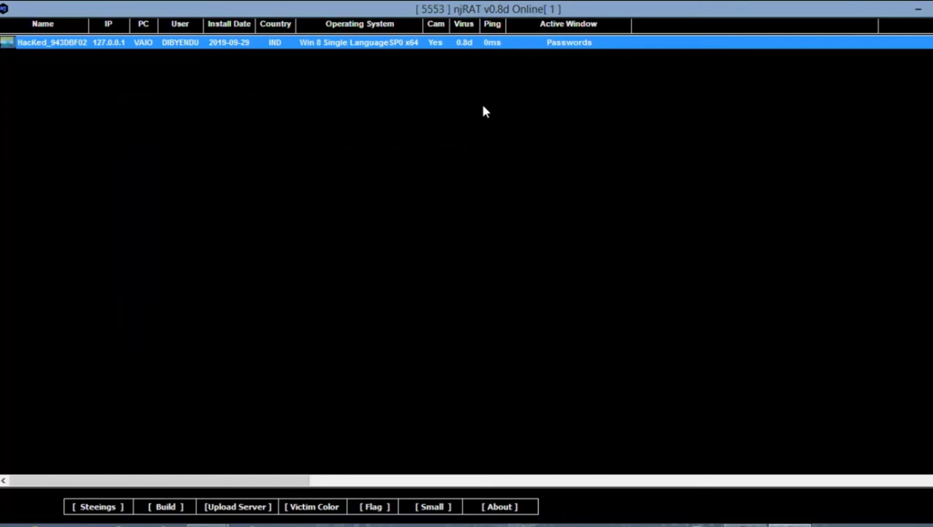